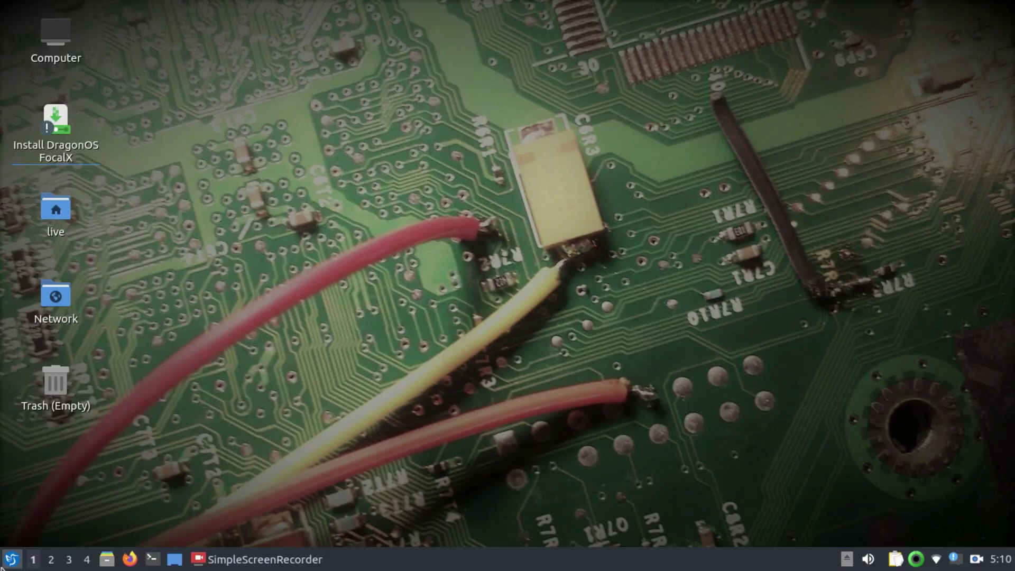
# Launch QRadioLink by searching the applications for "qra" and close its constellation display window.
pyautogui.click(2, 567)
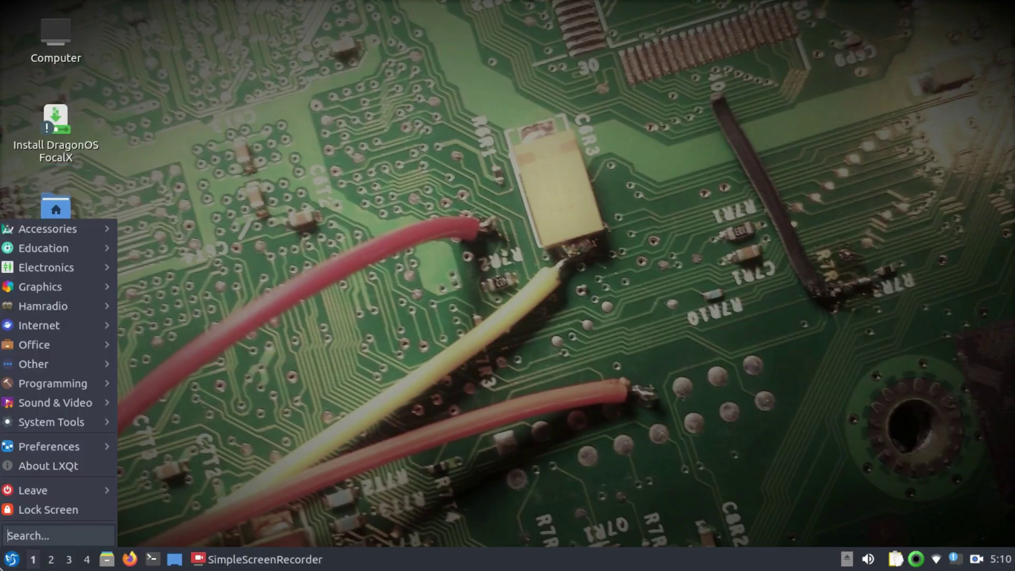
pyautogui.write('q')
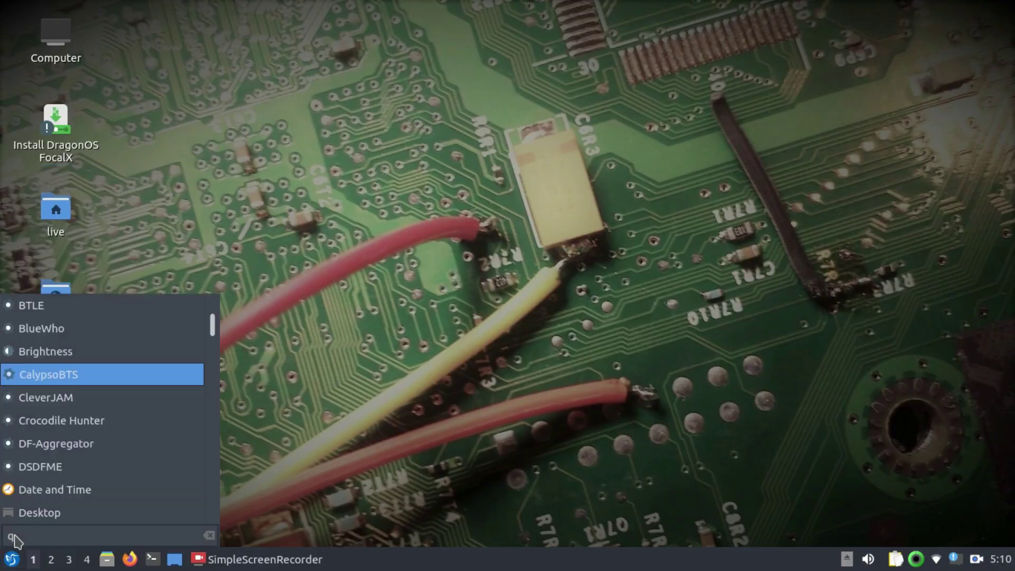
pyautogui.write('ra')
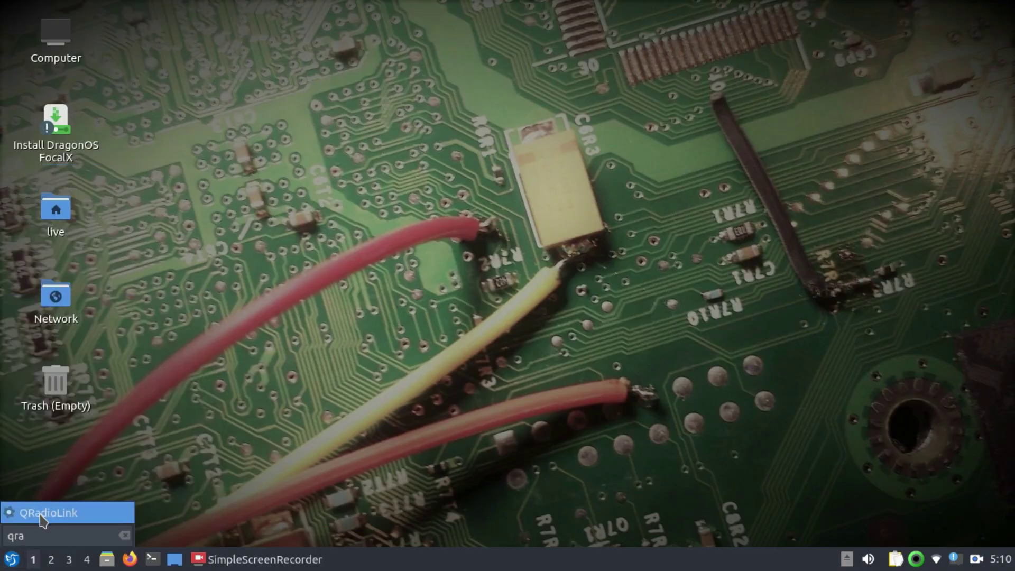
pyautogui.click(40, 513)
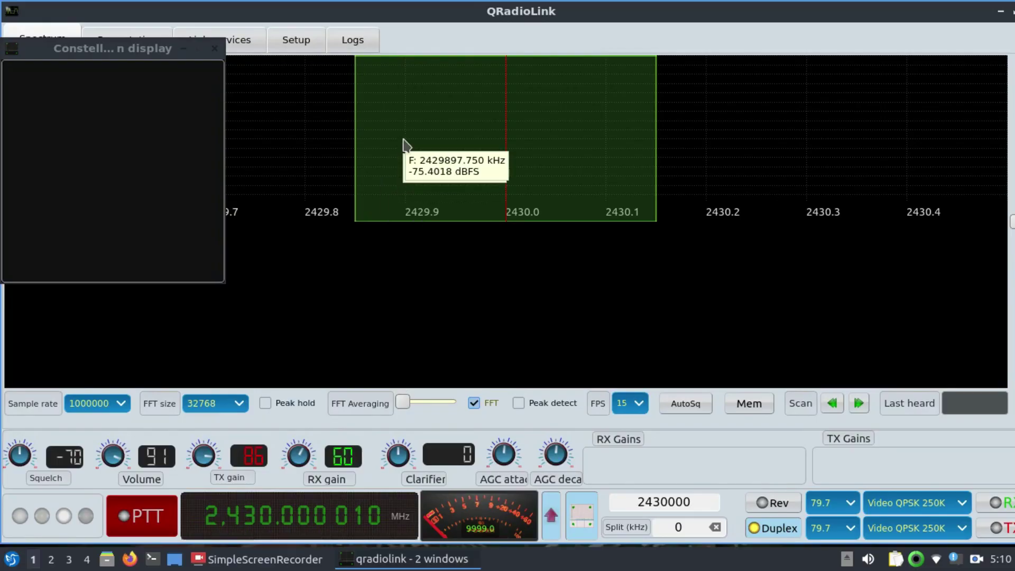
pyautogui.click(215, 50)
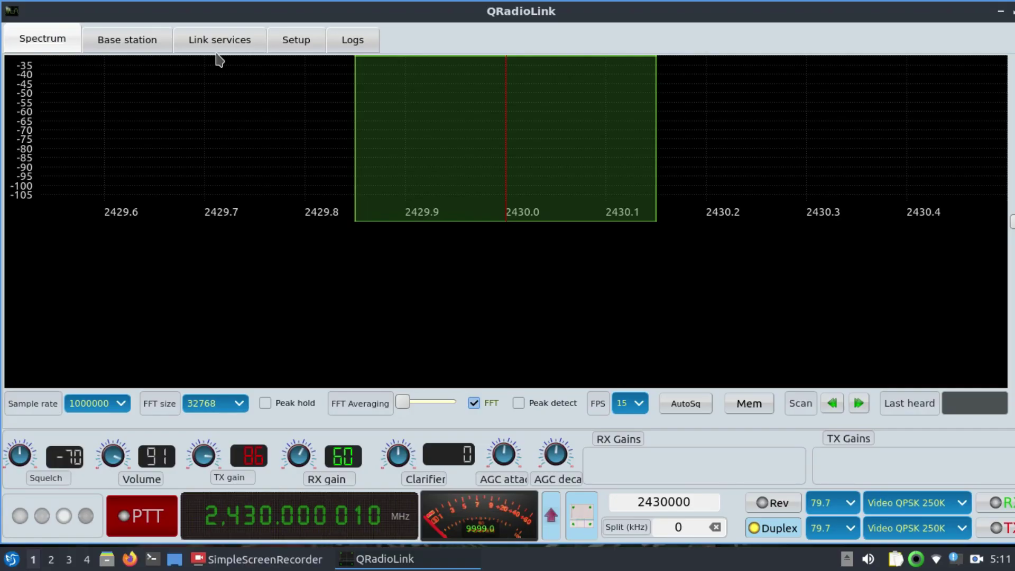
# View the base station page and the radio settings in the setup.
pyautogui.click(136, 47)
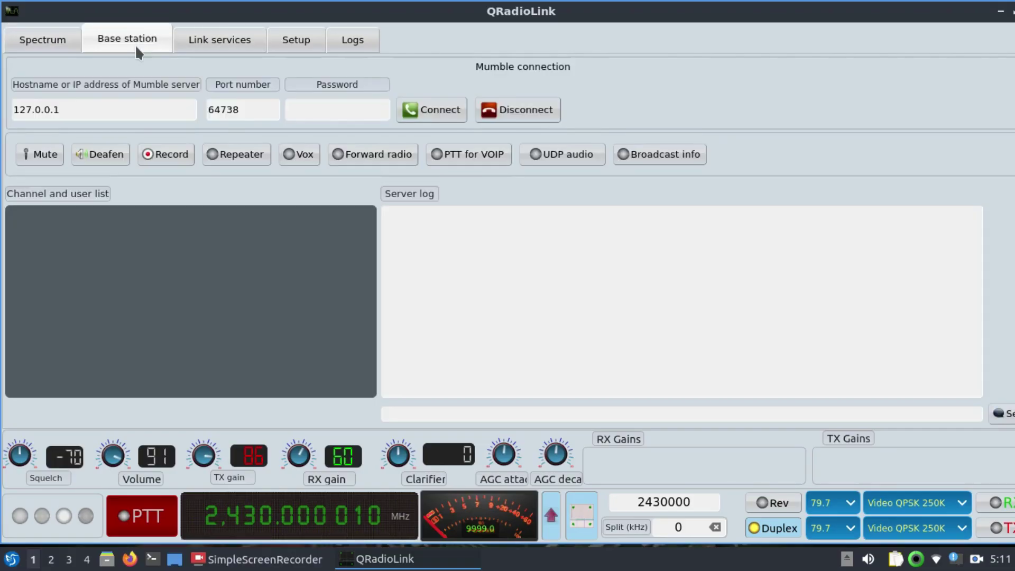
pyautogui.click(43, 40)
pyautogui.click(287, 45)
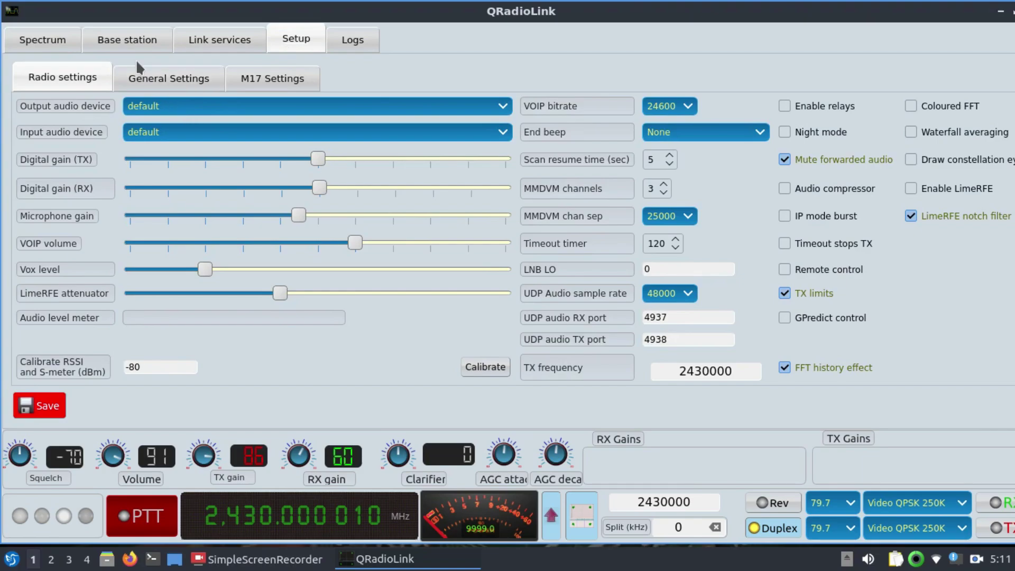
# In the general settings, choose the PlutoSDR at usb:1.6.5 as TX device, check the RX device options and save the configuration.
pyautogui.click(167, 92)
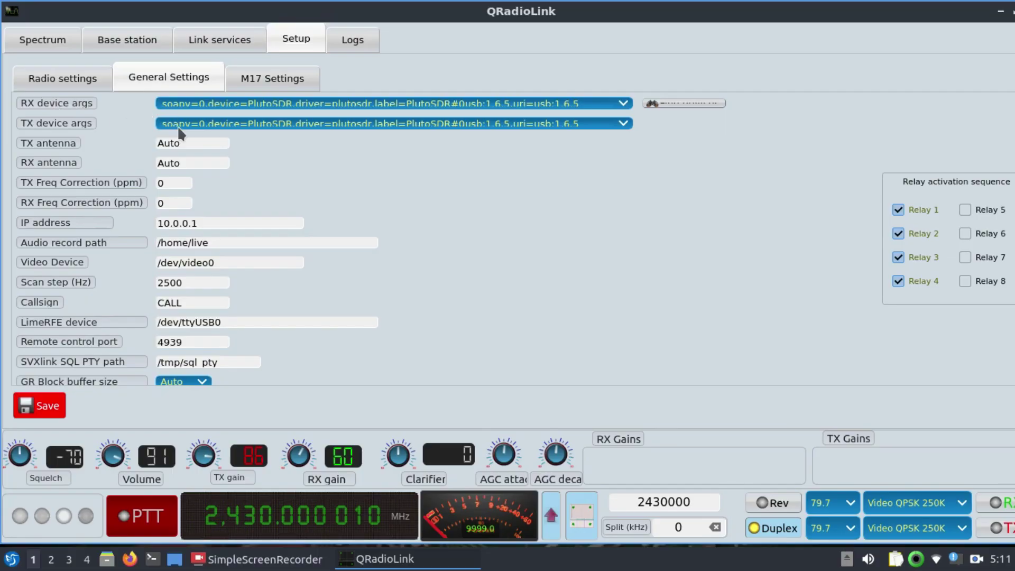
pyautogui.click(223, 141)
pyautogui.click(627, 125)
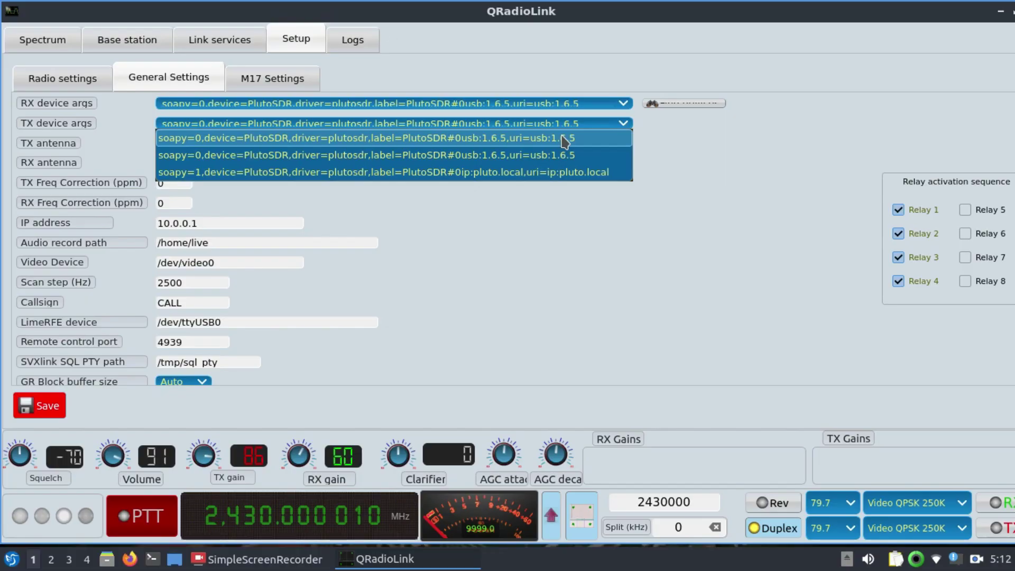
pyautogui.click(564, 138)
pyautogui.click(624, 104)
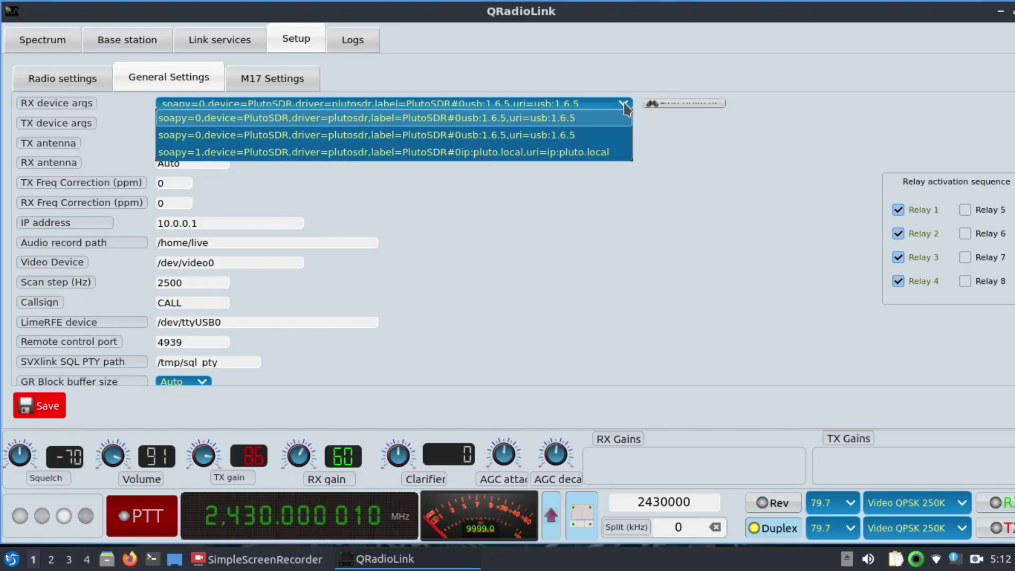
pyautogui.click(625, 108)
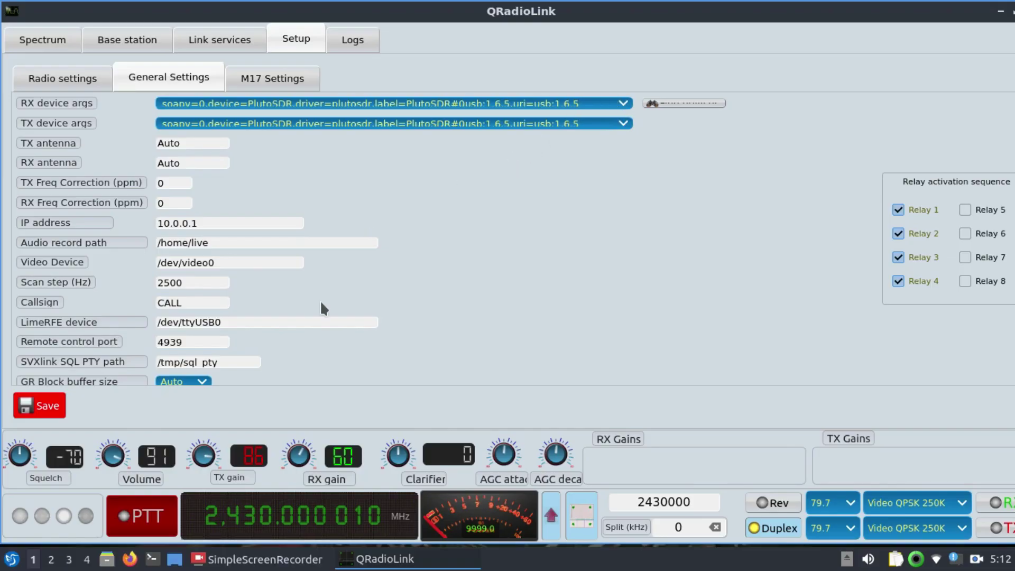
pyautogui.click(51, 410)
# Return to the spectrum view, switch duplex off and start the receiver at 2430000 kHz.
pyautogui.click(41, 39)
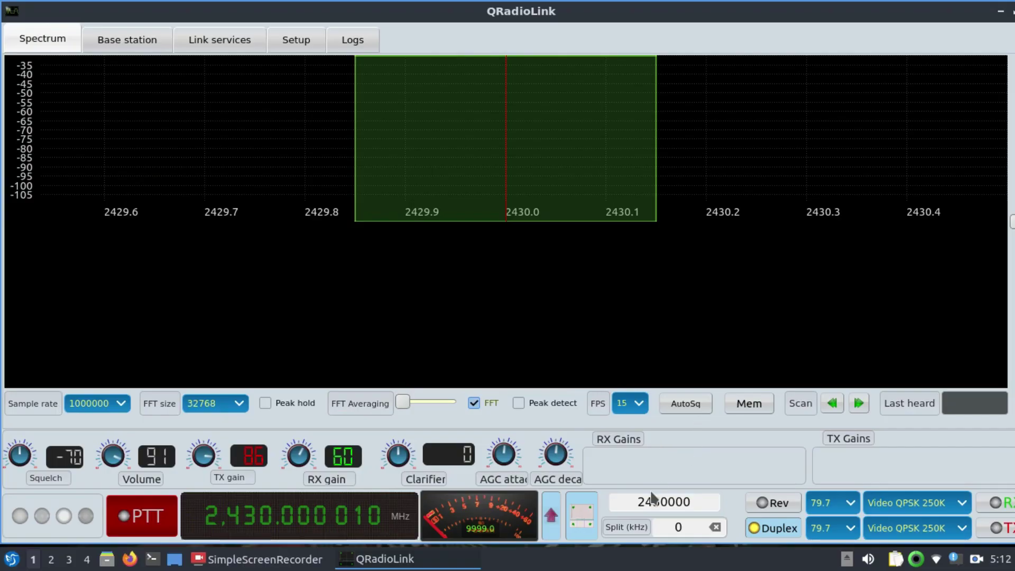
pyautogui.click(659, 506)
pyautogui.click(772, 527)
pyautogui.click(992, 504)
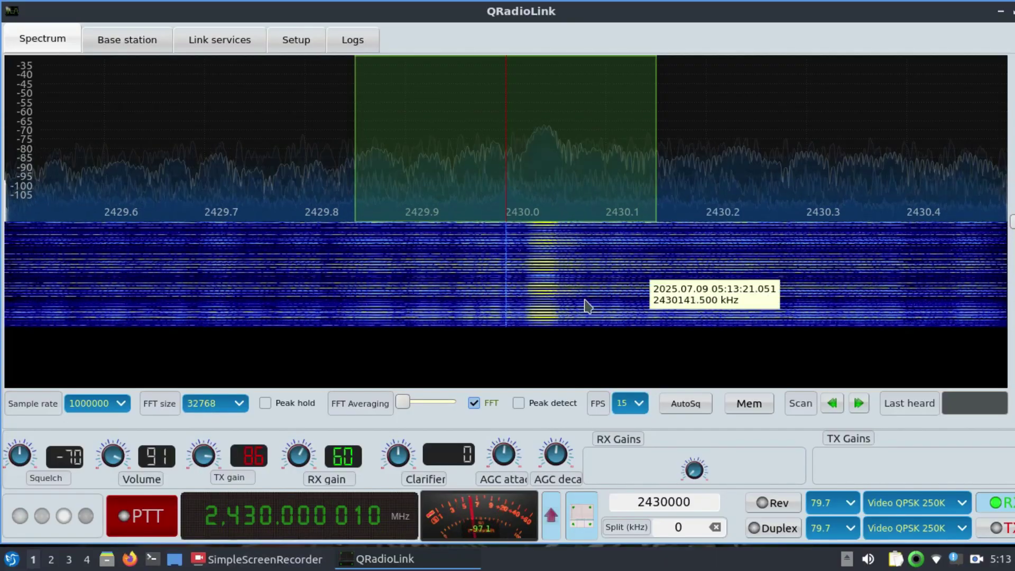
# Tune the receiver to about 2429.634 MHz, with the TX gain at 49 and the RX gain at 66.
pyautogui.moveTo(196, 454); pyautogui.dragTo(202, 447)
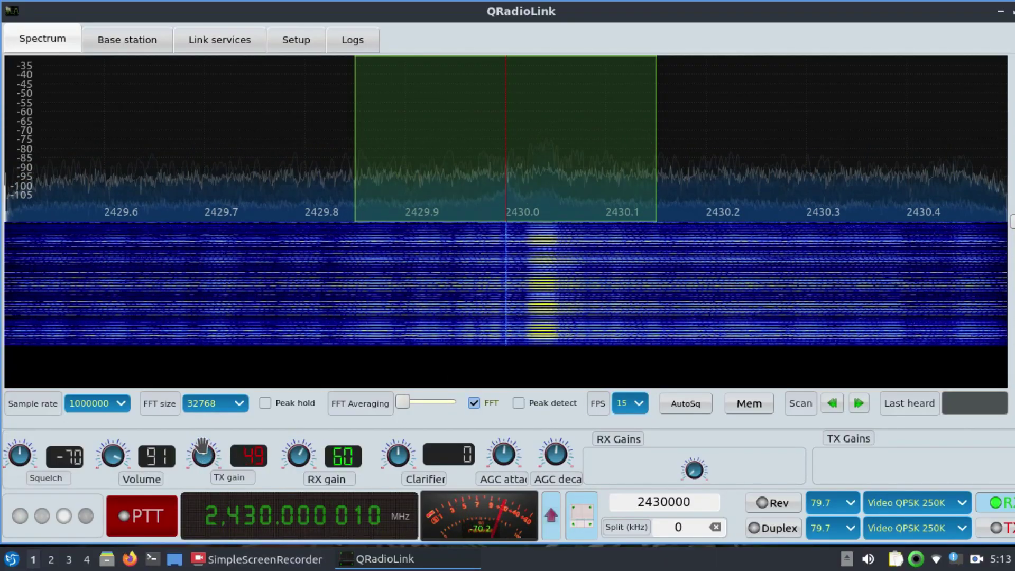
pyautogui.moveTo(298, 448); pyautogui.dragTo(317, 464)
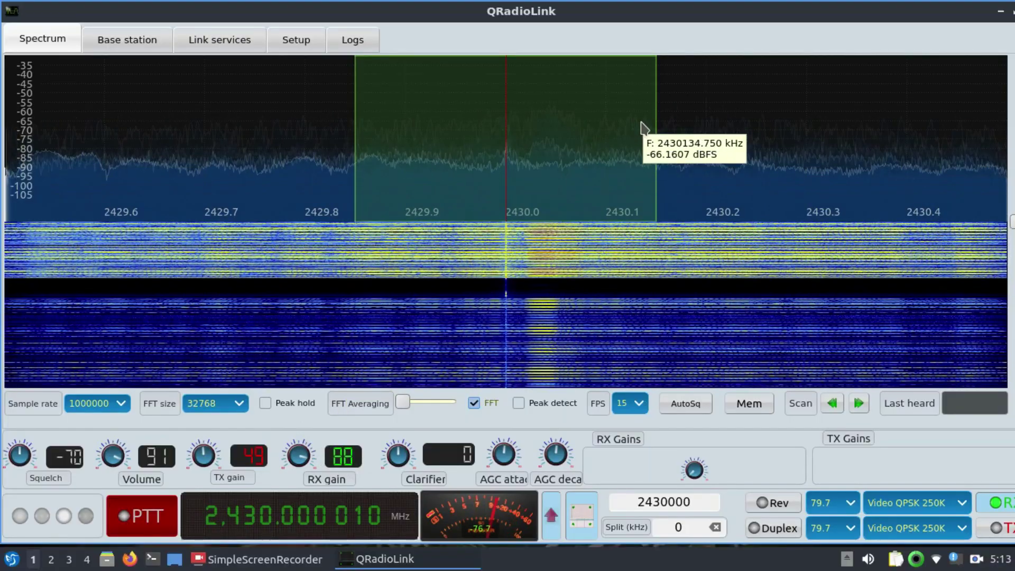
pyautogui.moveTo(656, 125); pyautogui.dragTo(127, 151)
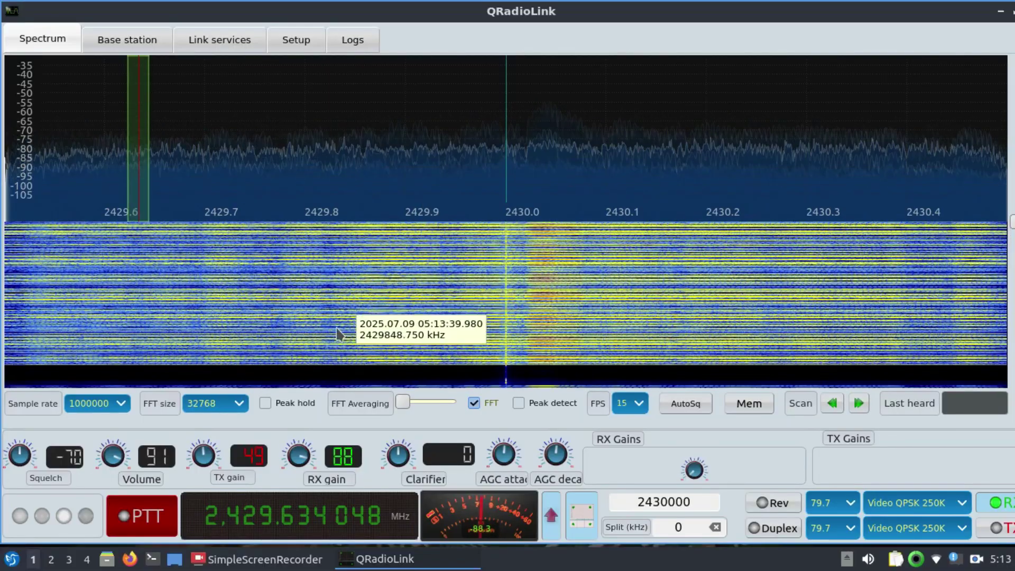
pyautogui.moveTo(304, 452)
pyautogui.mouseDown()
pyautogui.moveTo(282, 463)
pyautogui.moveTo(312, 440)
pyautogui.mouseUp()
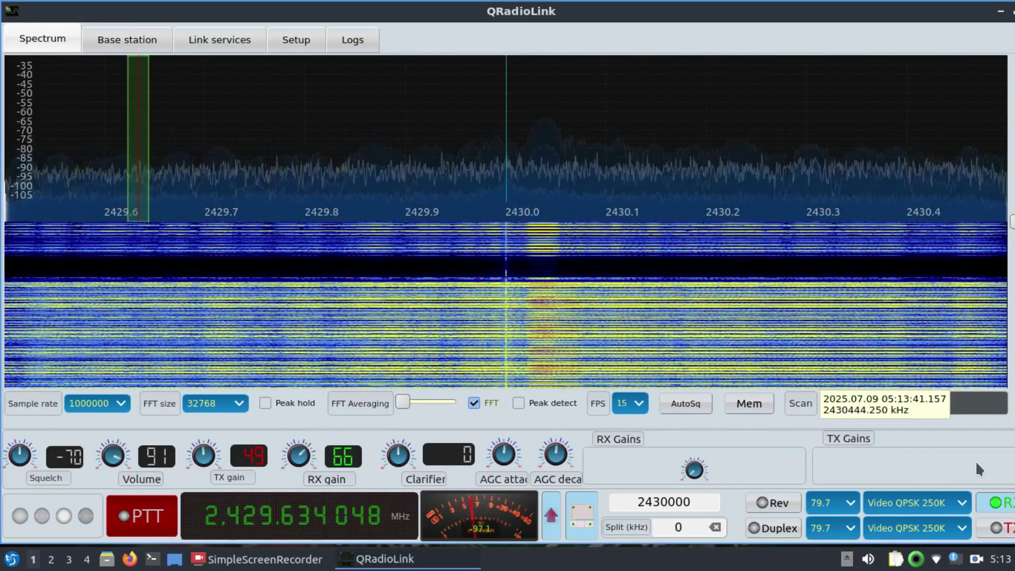
# Stop the receiver, look through the available TX modulations and select Video QPSK 250K for transmission.
pyautogui.click(1009, 506)
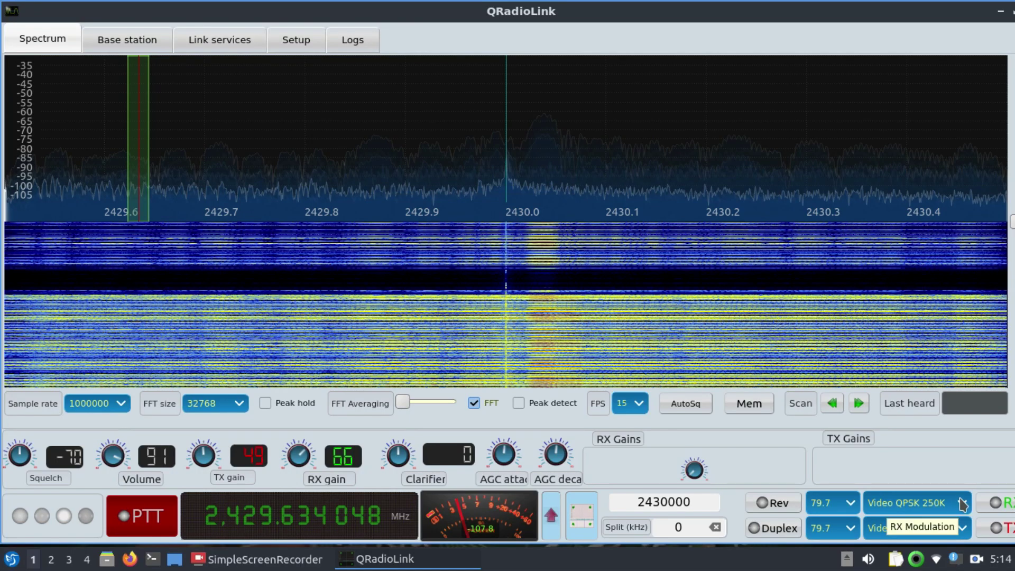
pyautogui.click(966, 528)
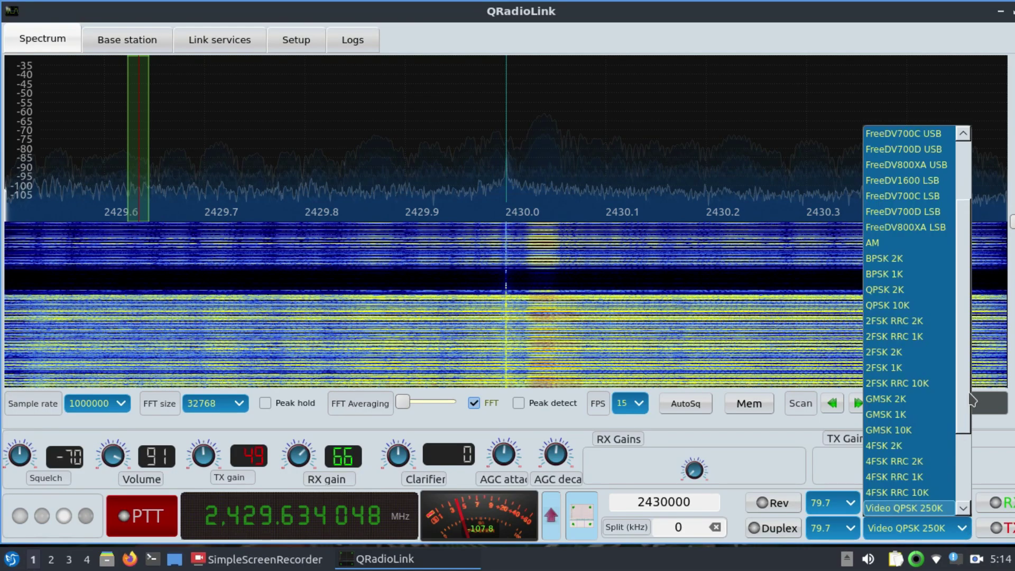
pyautogui.scroll(-1, 962, 423)
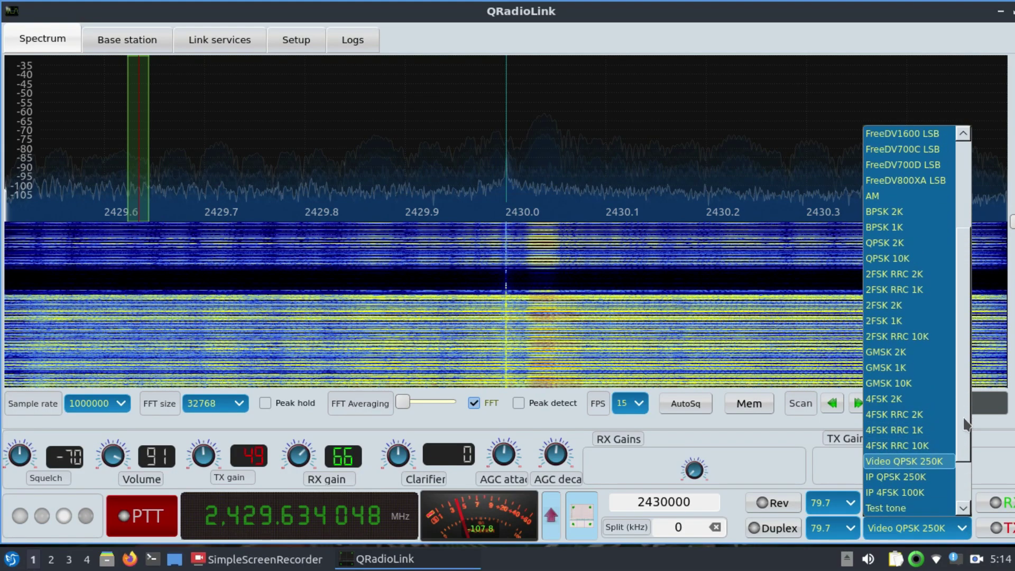
pyautogui.scroll(3, 962, 422)
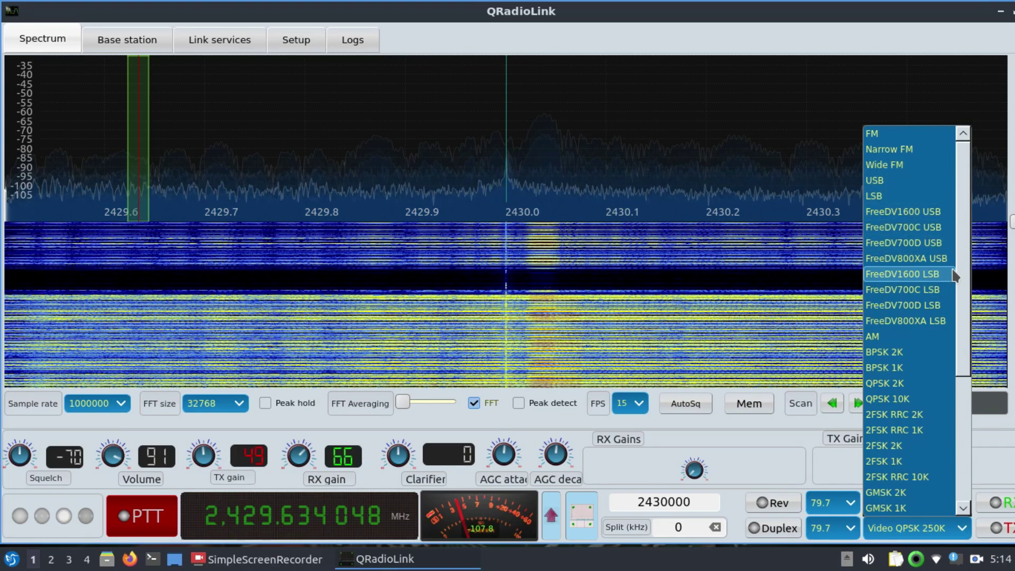
pyautogui.scroll(-2, 957, 259)
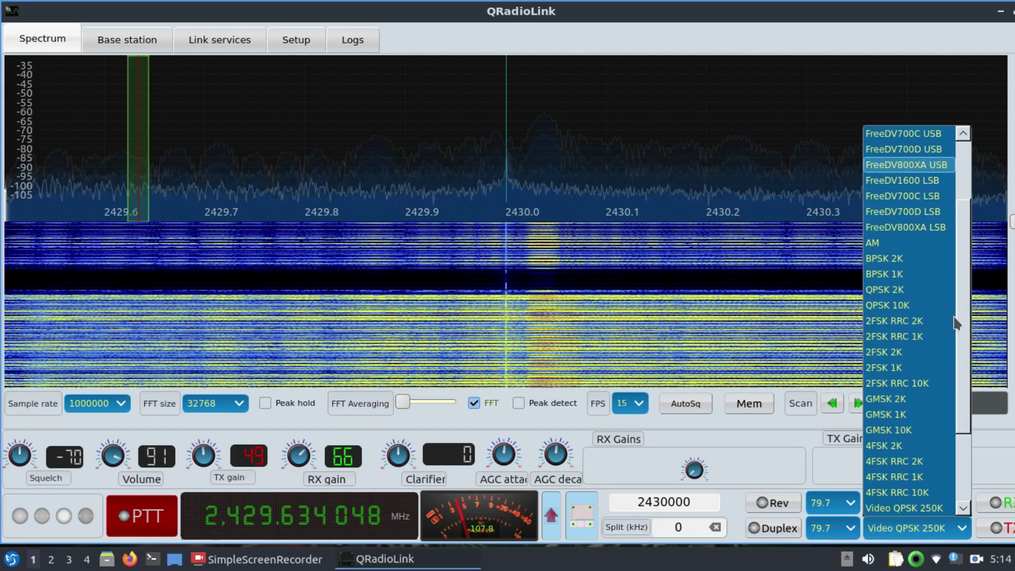
pyautogui.scroll(-2, 956, 324)
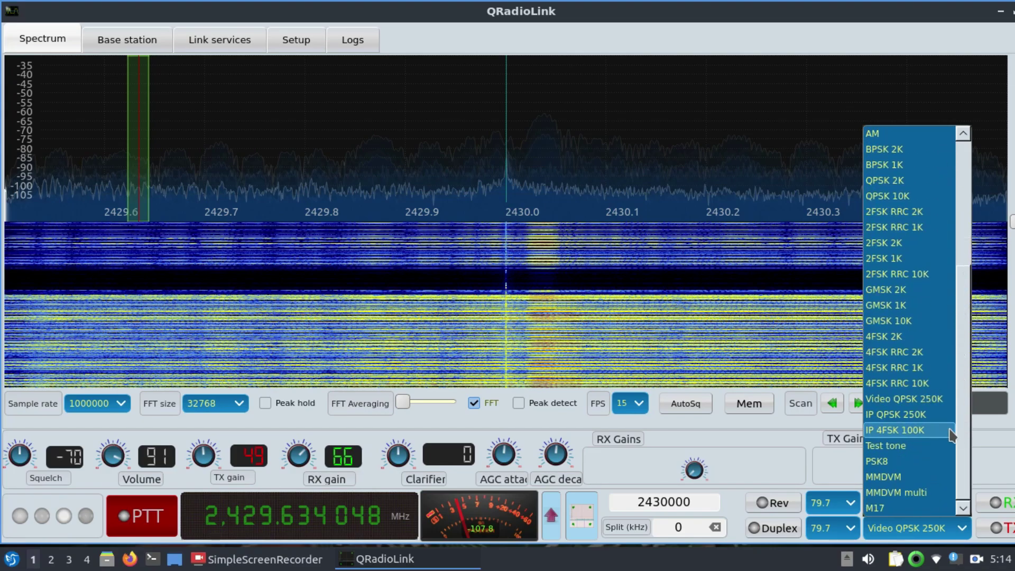
pyautogui.click(916, 399)
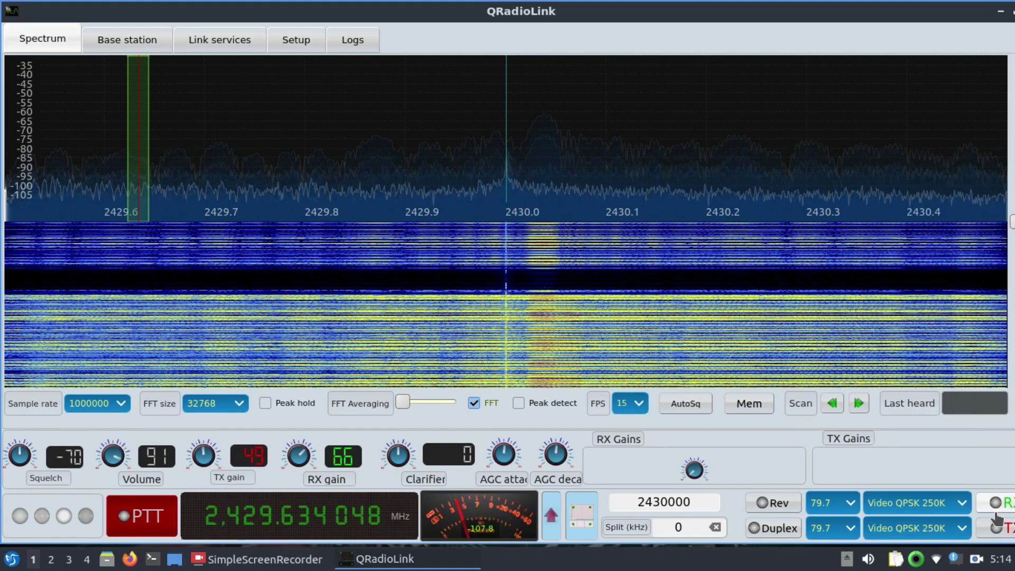
pyautogui.click(961, 529)
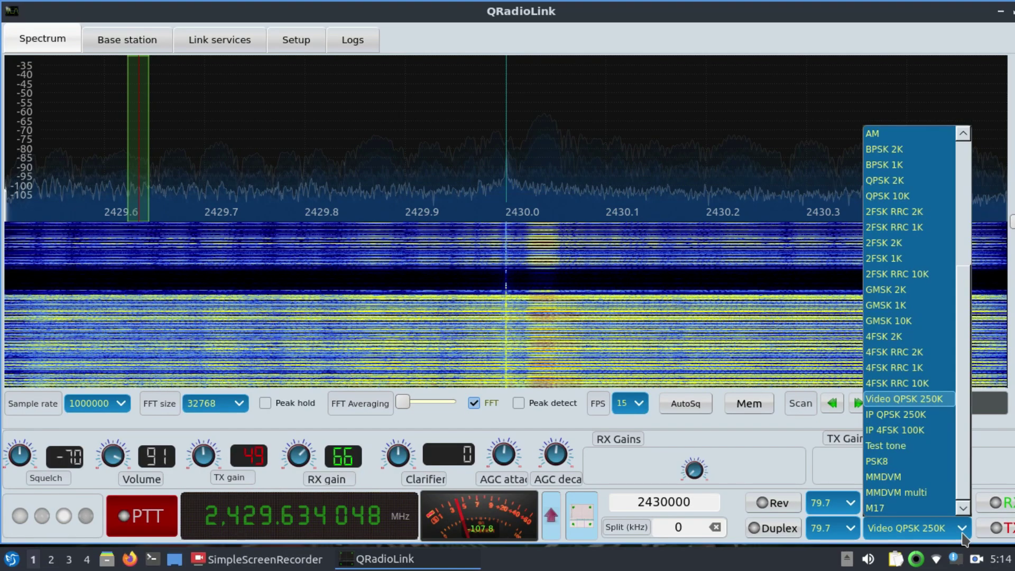
pyautogui.click(929, 400)
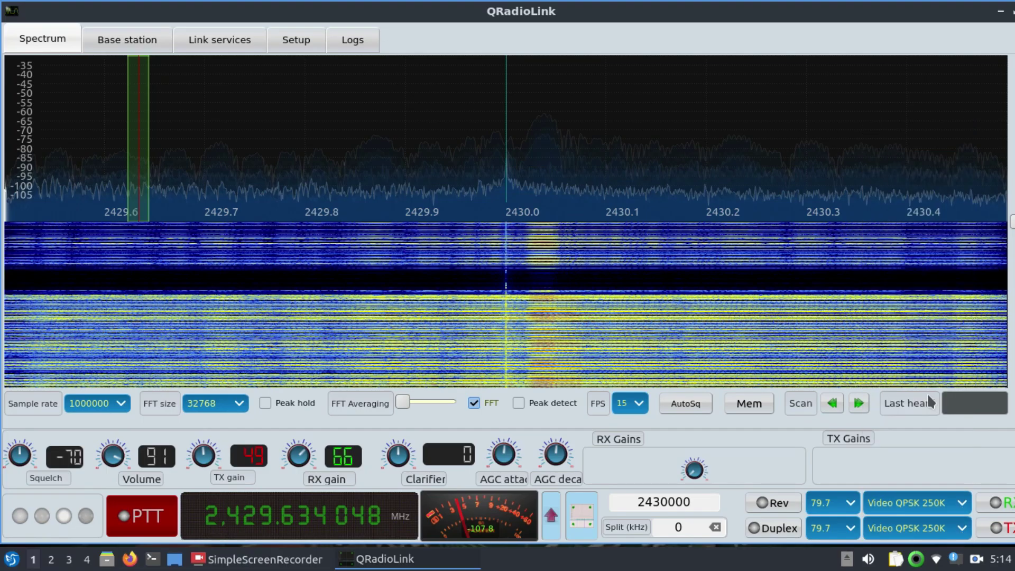
# Enable both the transmitter and the receiver and switch duplex mode on.
pyautogui.click(1004, 533)
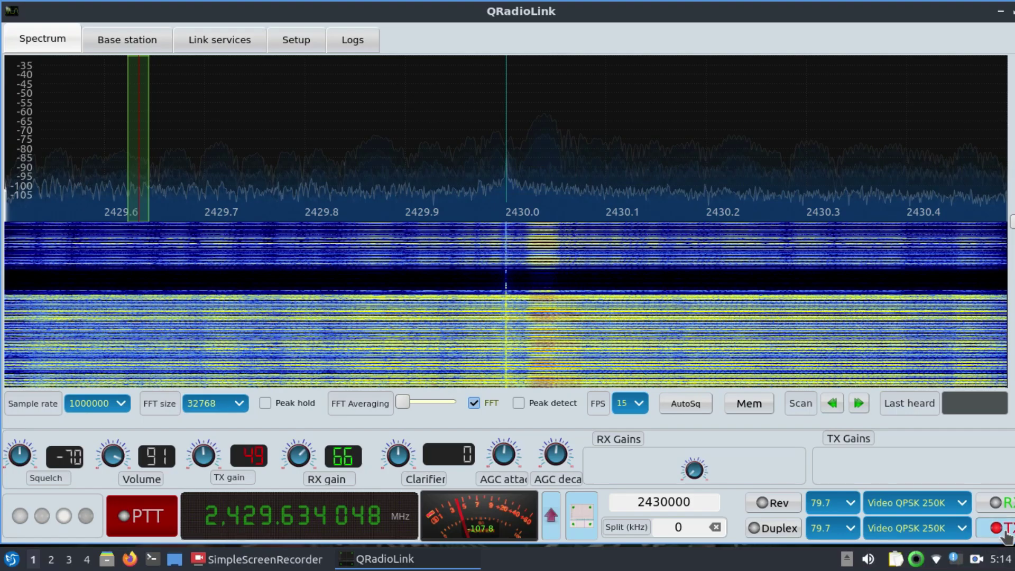
pyautogui.click(1003, 506)
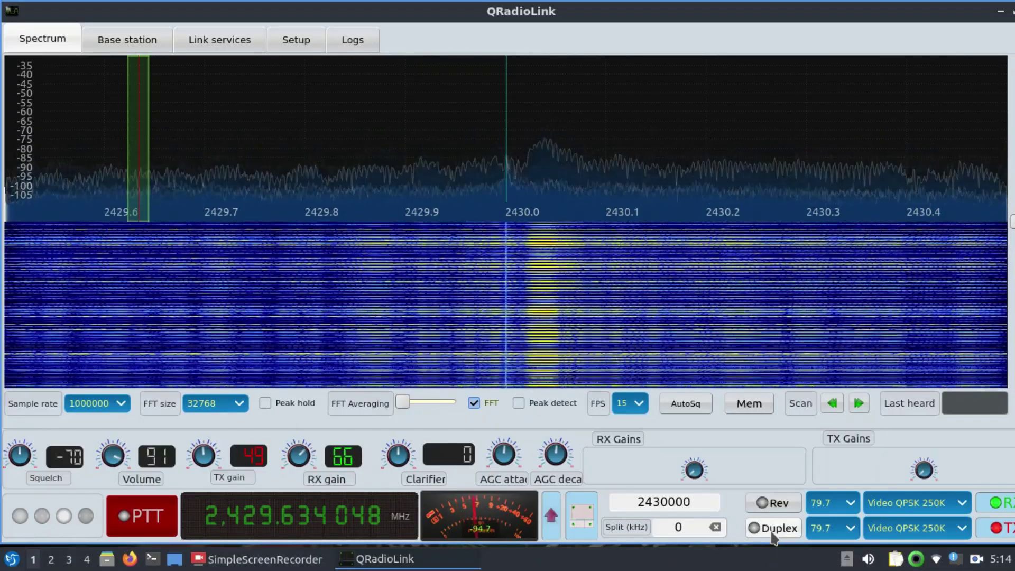
pyautogui.click(772, 528)
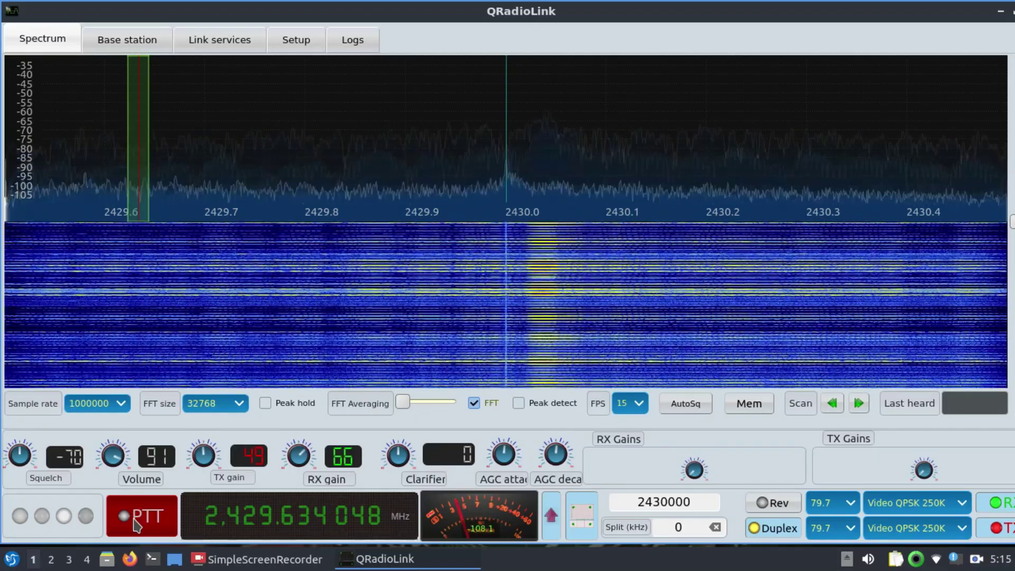
# Key the video transmission on and off a few times with push-to-talk and leave it transmitting.
pyautogui.click(136, 525)
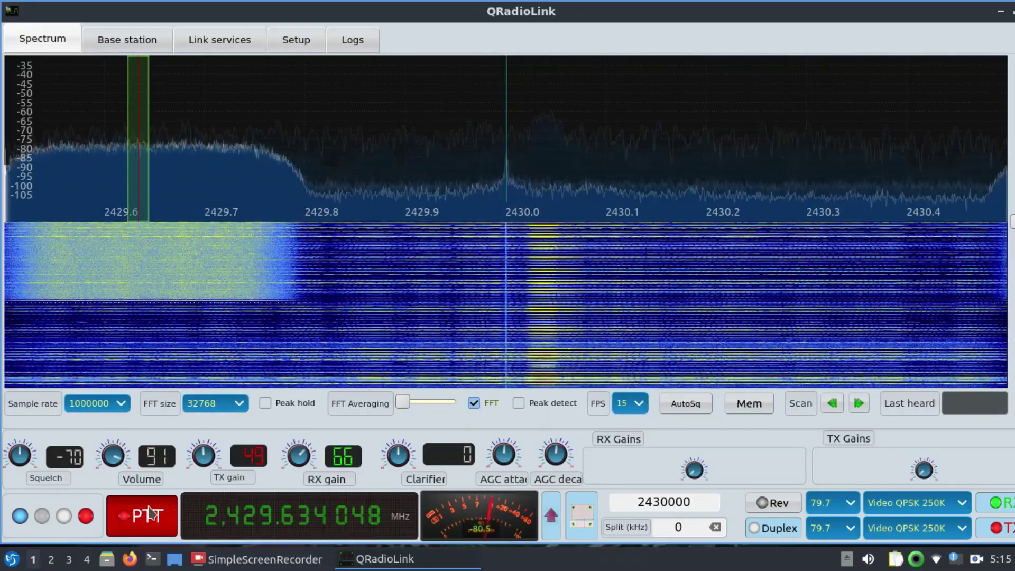
pyautogui.click(152, 514)
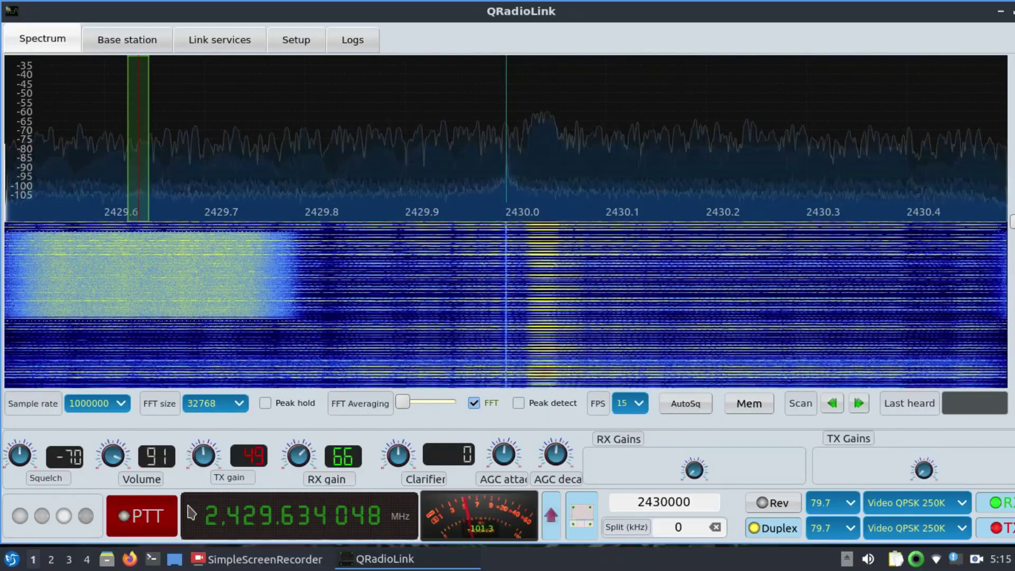
pyautogui.click(152, 523)
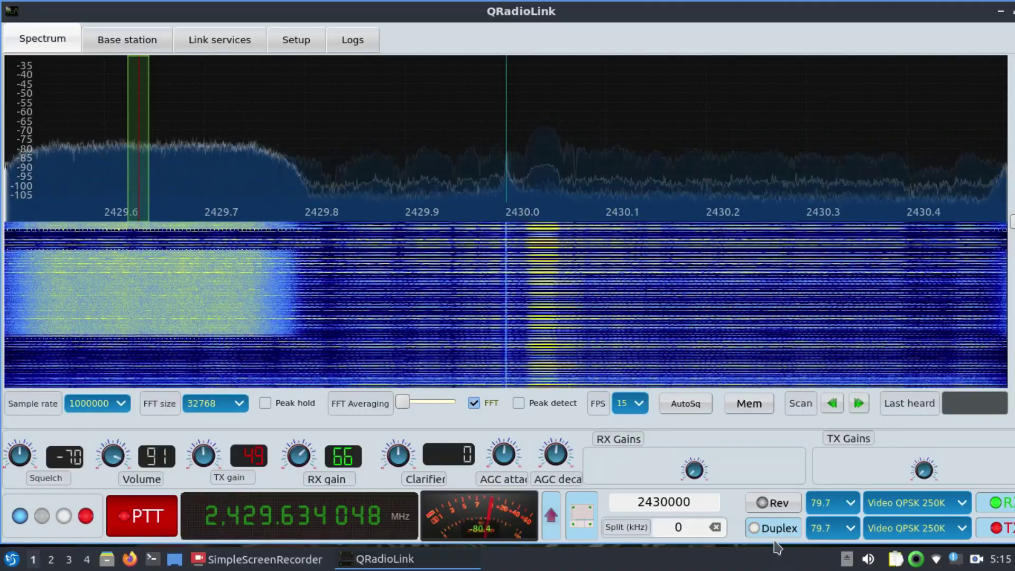
pyautogui.click(149, 516)
pyautogui.click(149, 517)
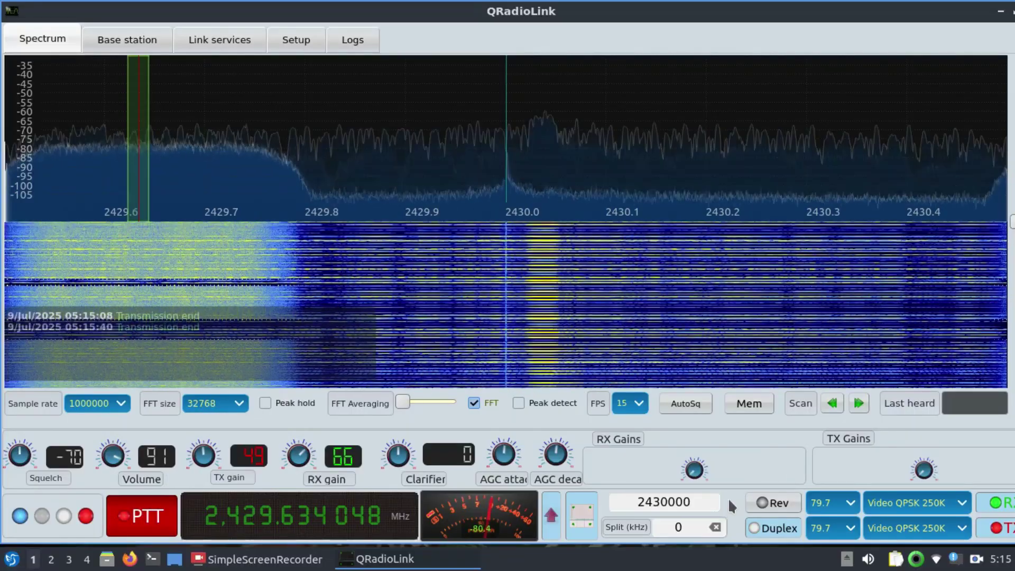
# Vary the TX gain up and down while transmitting and settle it at 55.
pyautogui.scroll(9, 204, 454)
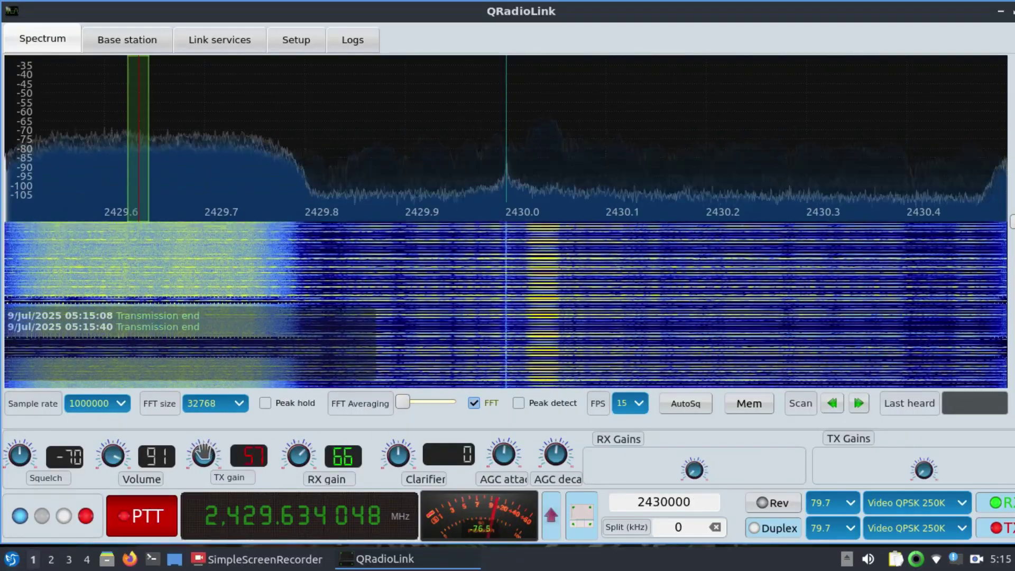
pyautogui.scroll(-7, 204, 455)
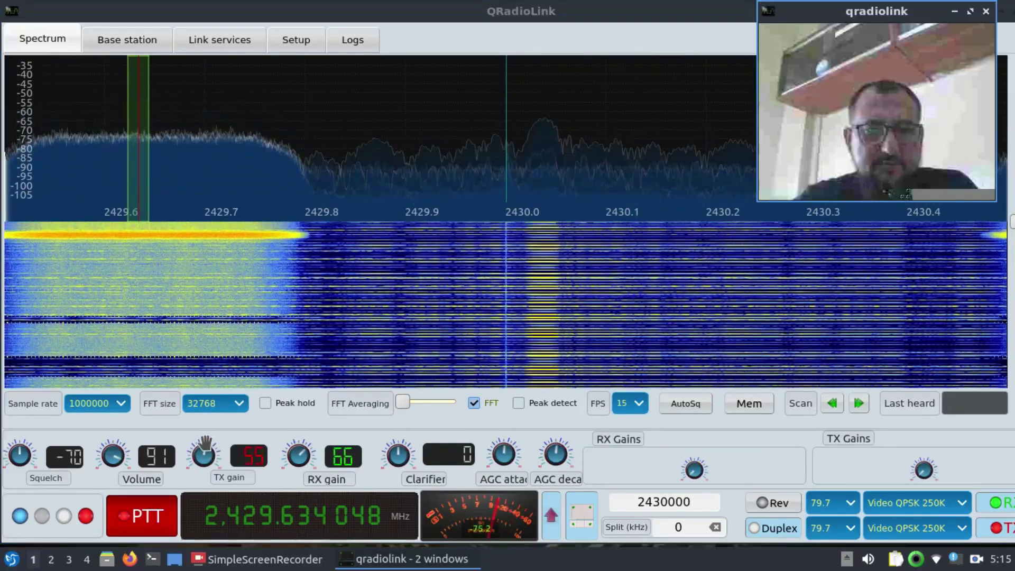
pyautogui.scroll(-13, 199, 455)
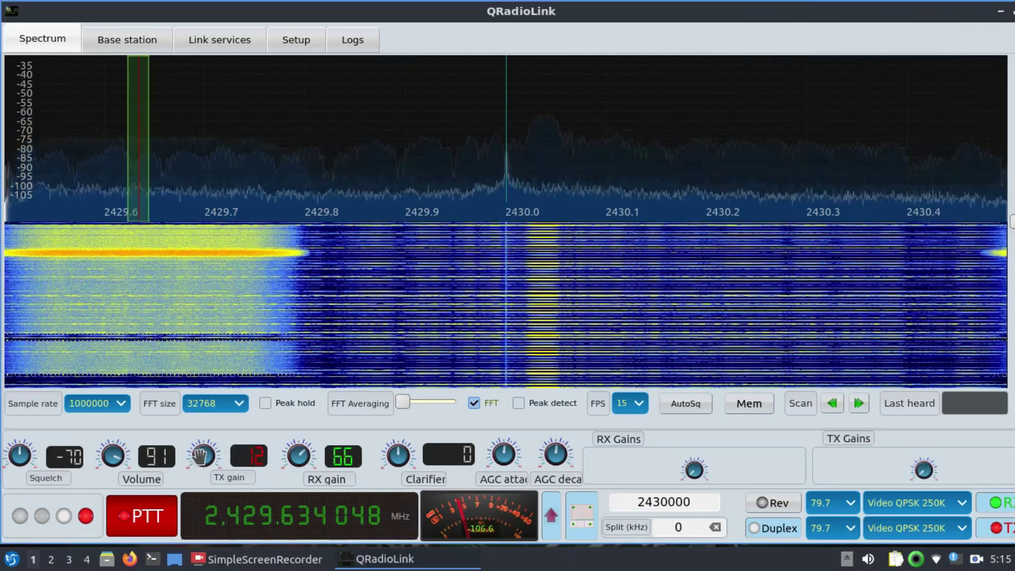
pyautogui.scroll(13, 200, 455)
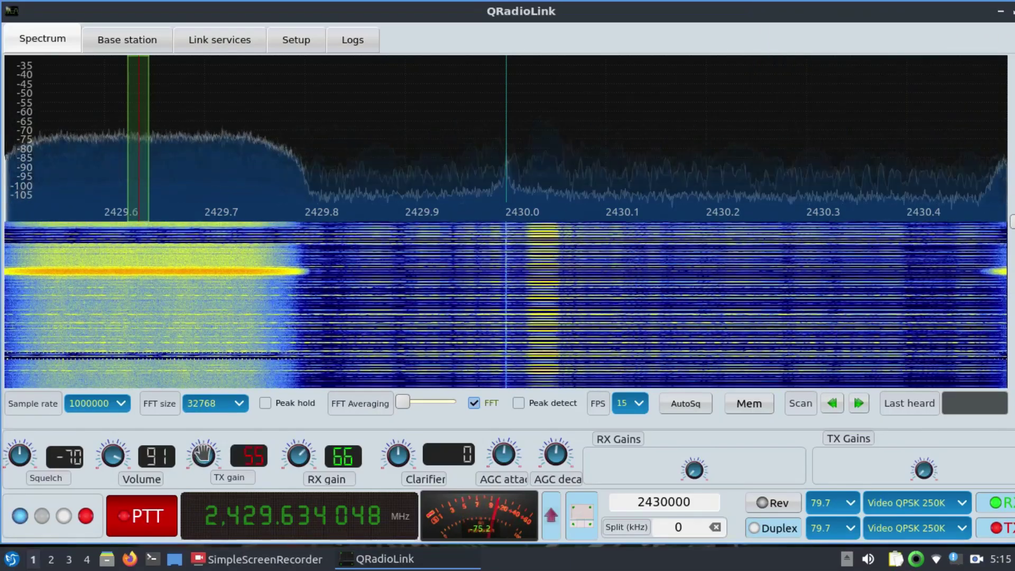